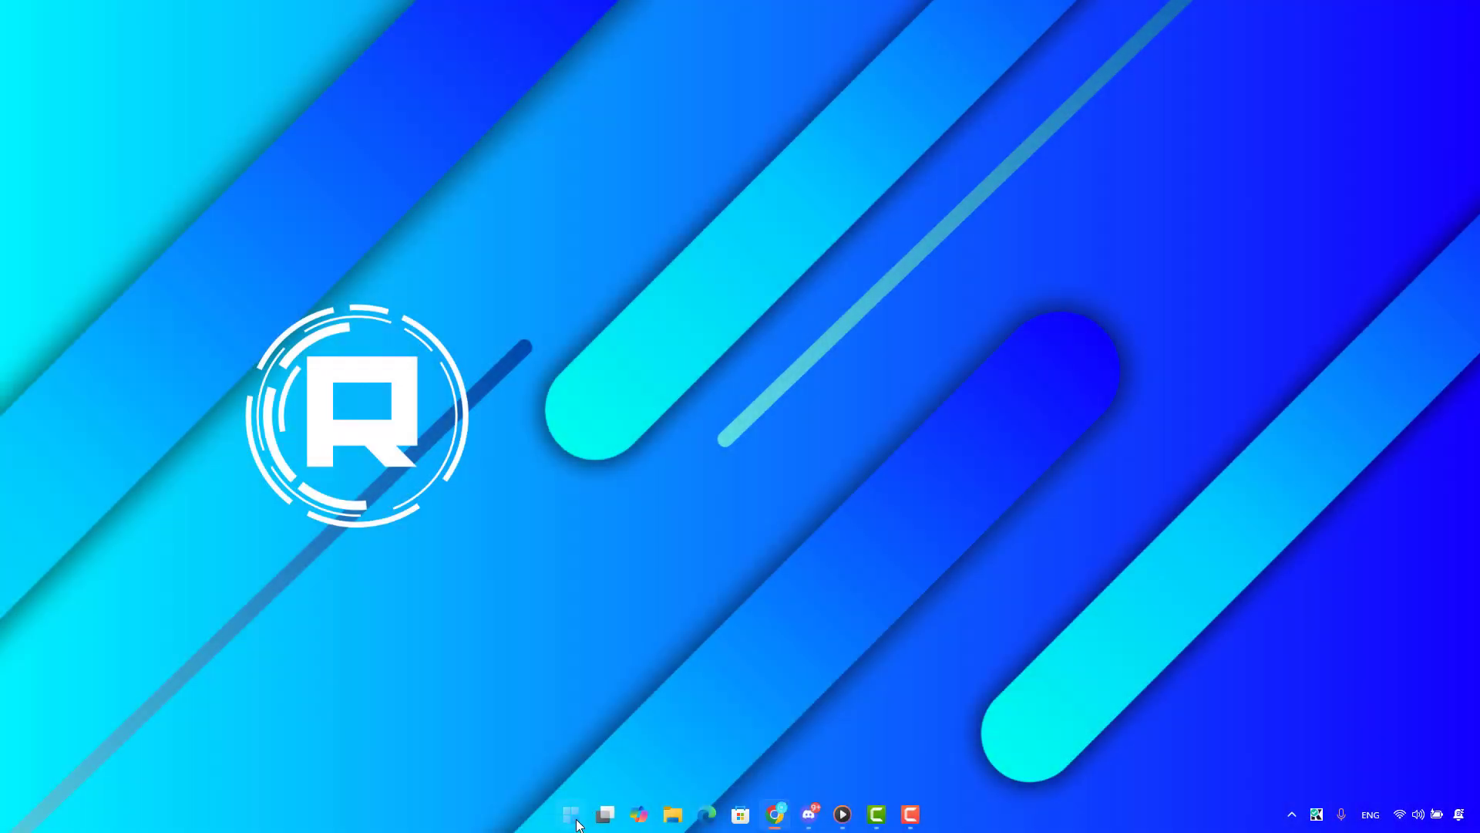
Launch Command Prompt from Start as administrator and centre its window on screen.
left_click(571, 816)
type("cmd")
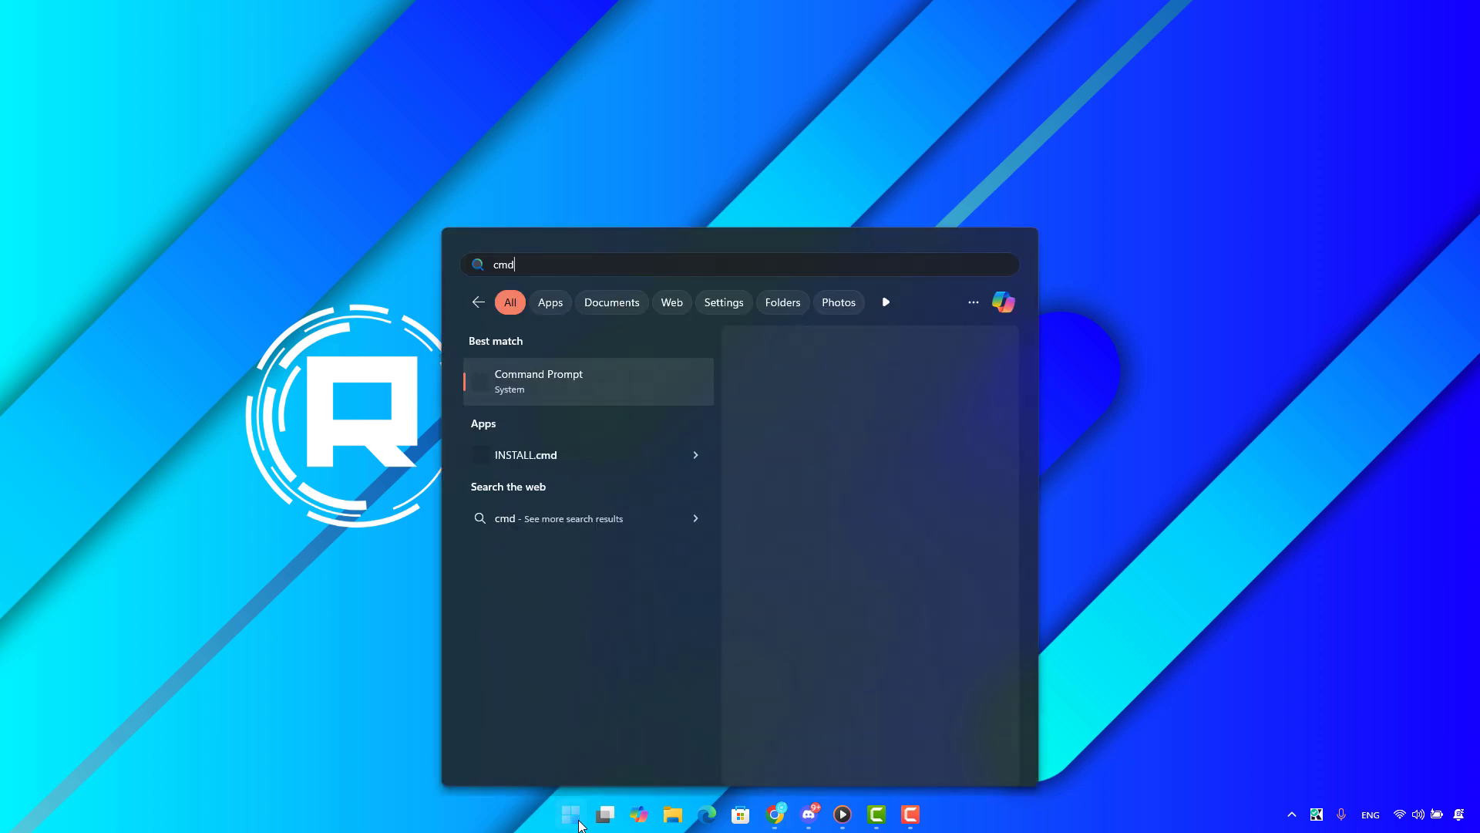
right_click(551, 391)
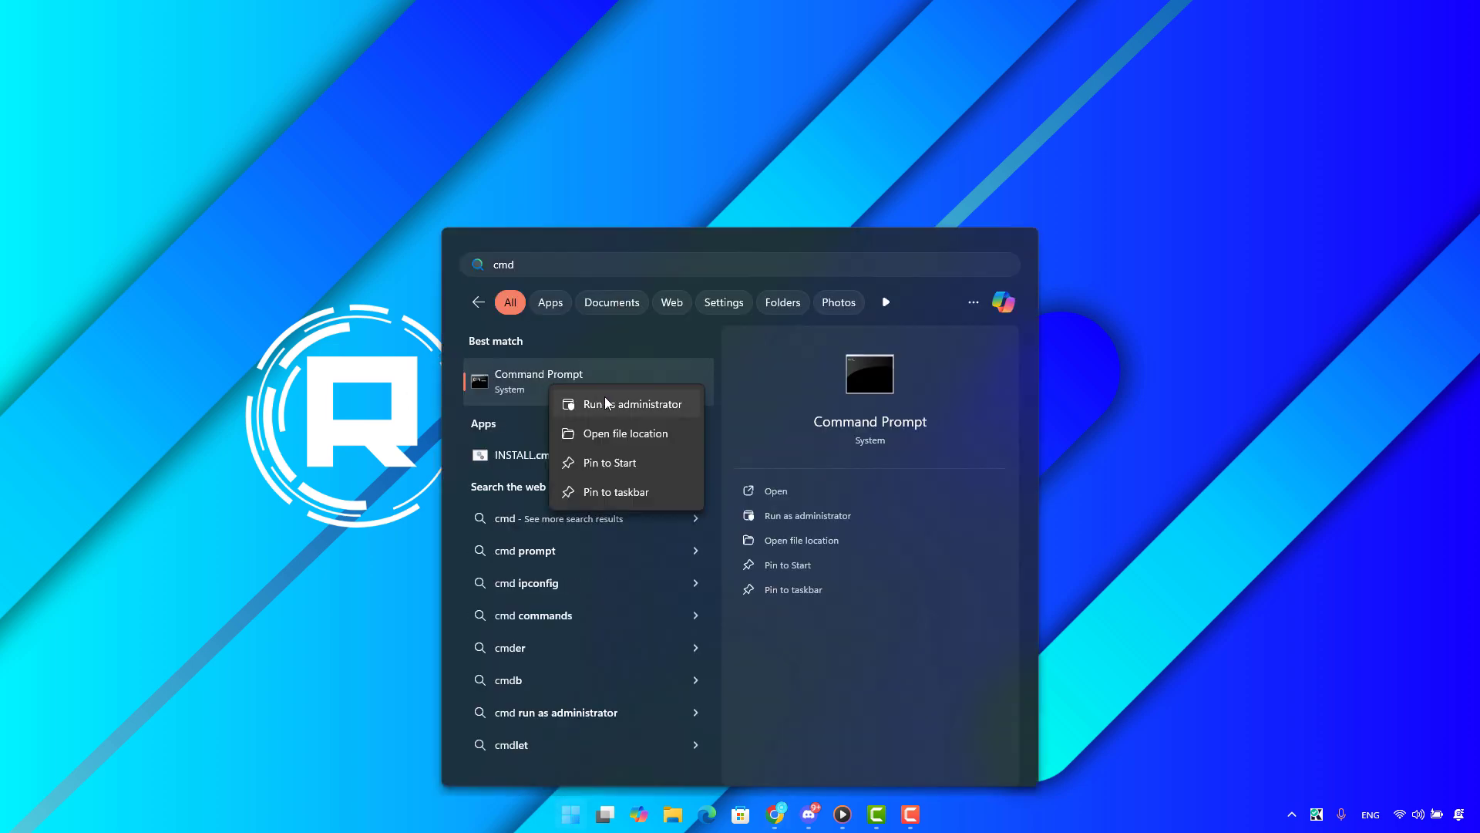
left_click(604, 399)
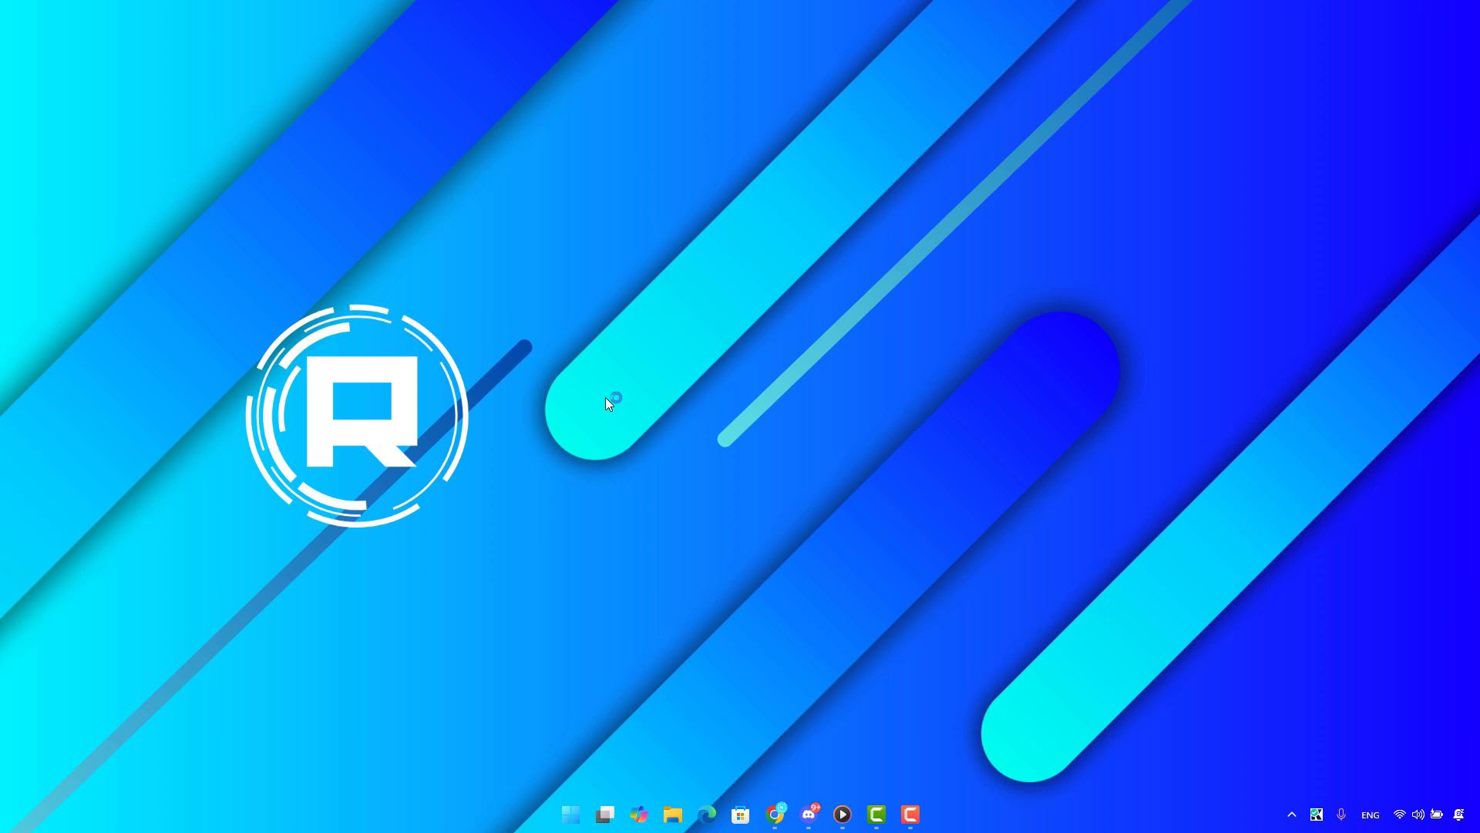
left_click_drag(472, 47, 747, 217)
type("chkdsk d:")
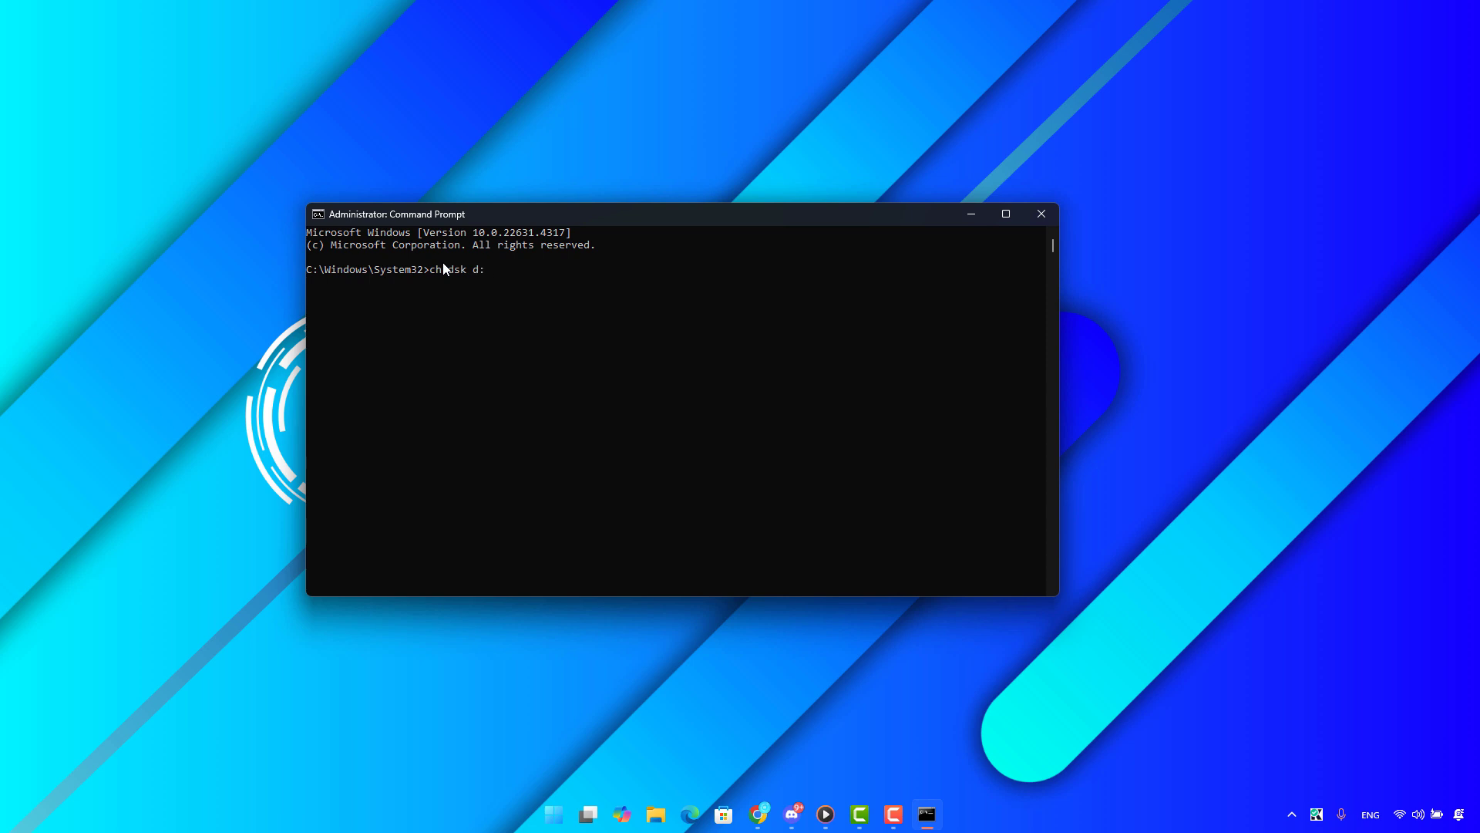
type("/f")
Run chkdsk d: /f, then recall it, change it to chkdsk c: /f and run that.
key("Return")
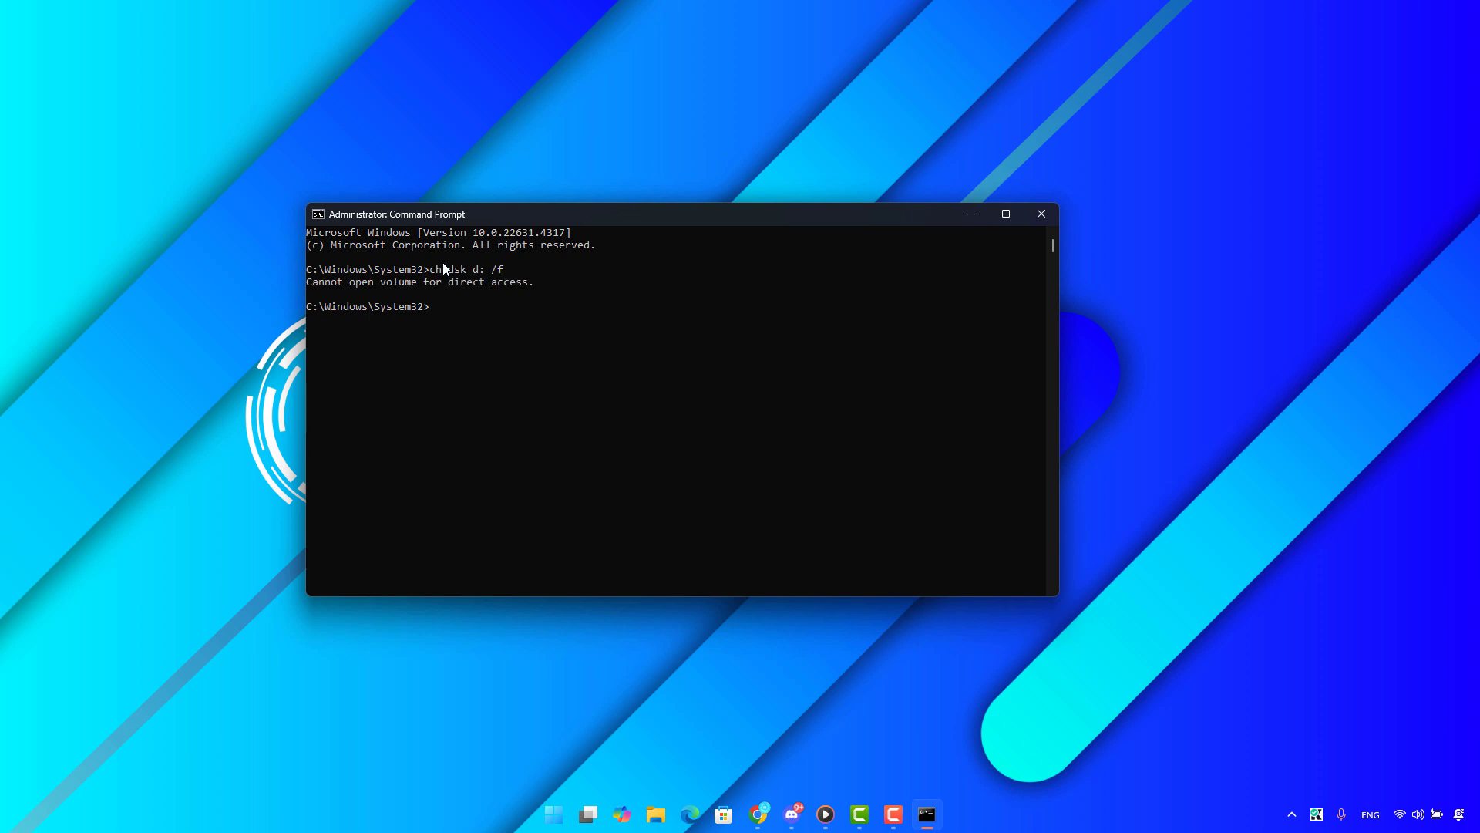
key("Up")
key("BackSpace")
key("BackSpace")
key("BackSpace")
key("BackSpace")
key("BackSpace")
type("/f")
key("Return")
type("You Need to Format The Disk")
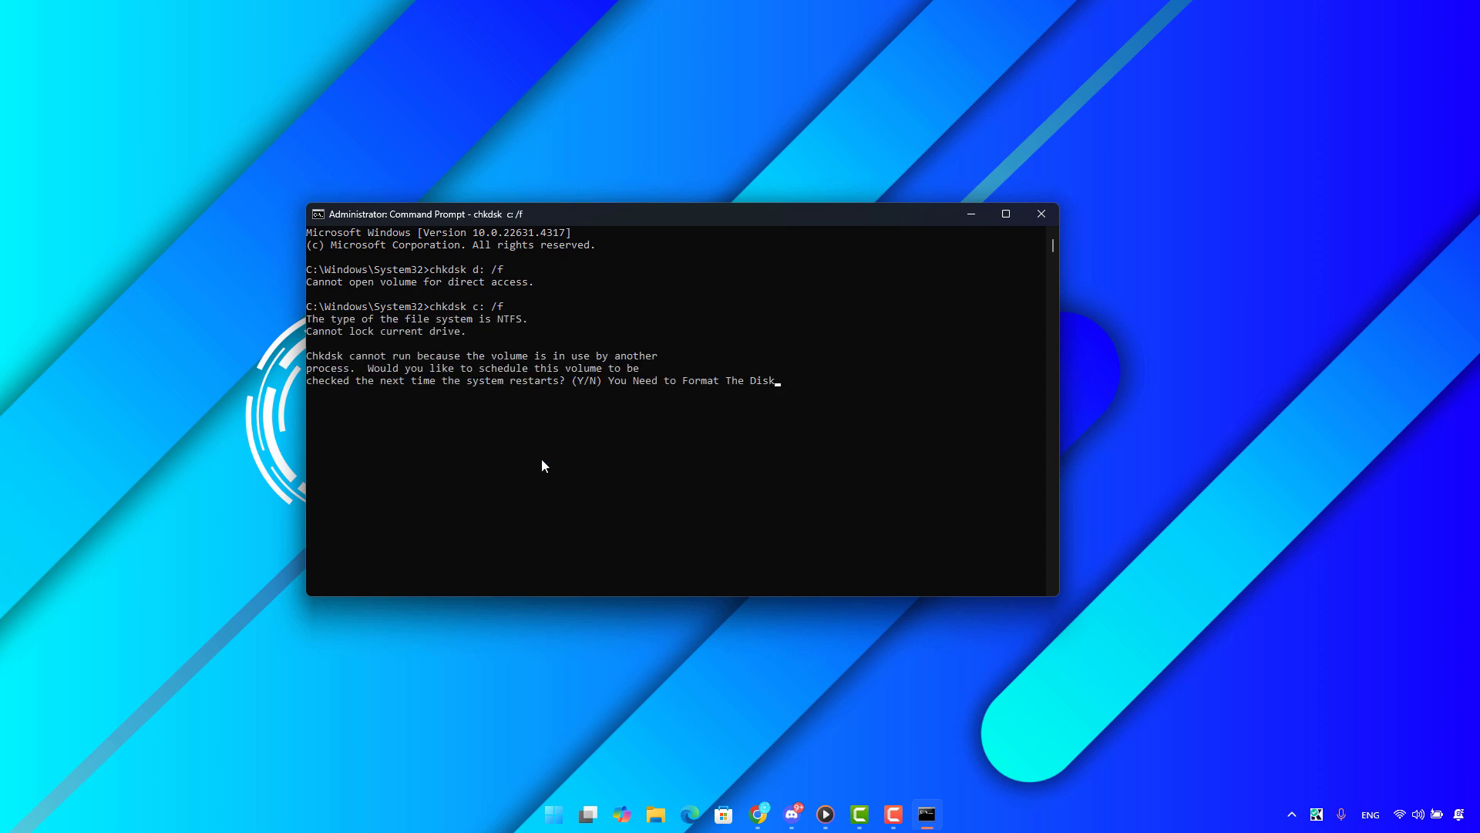
Answer Y to schedule the drive C: check at next restart, then refocus the console.
left_click(624, 448)
type("y")
key("Return")
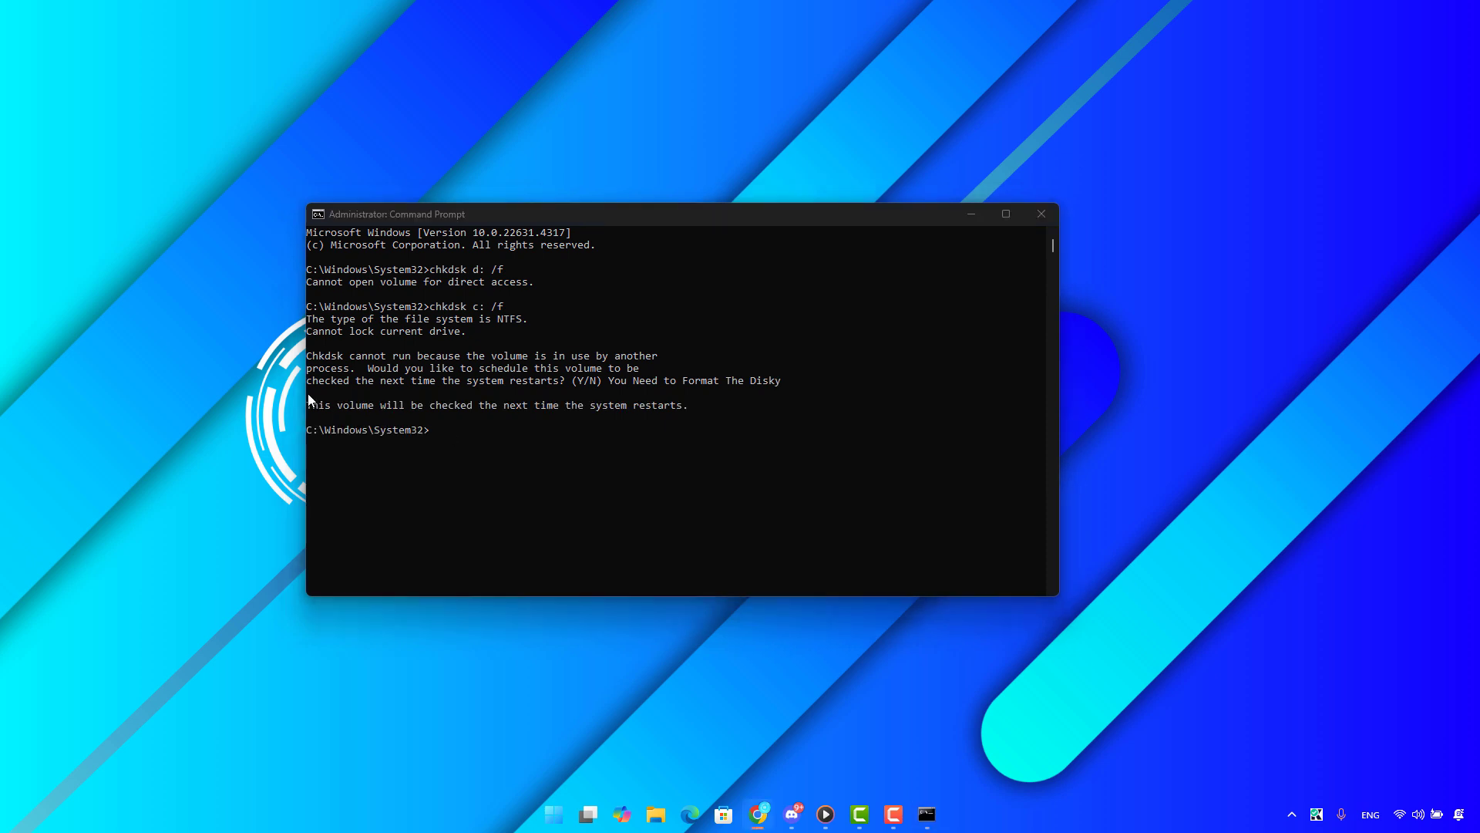
left_click(378, 409)
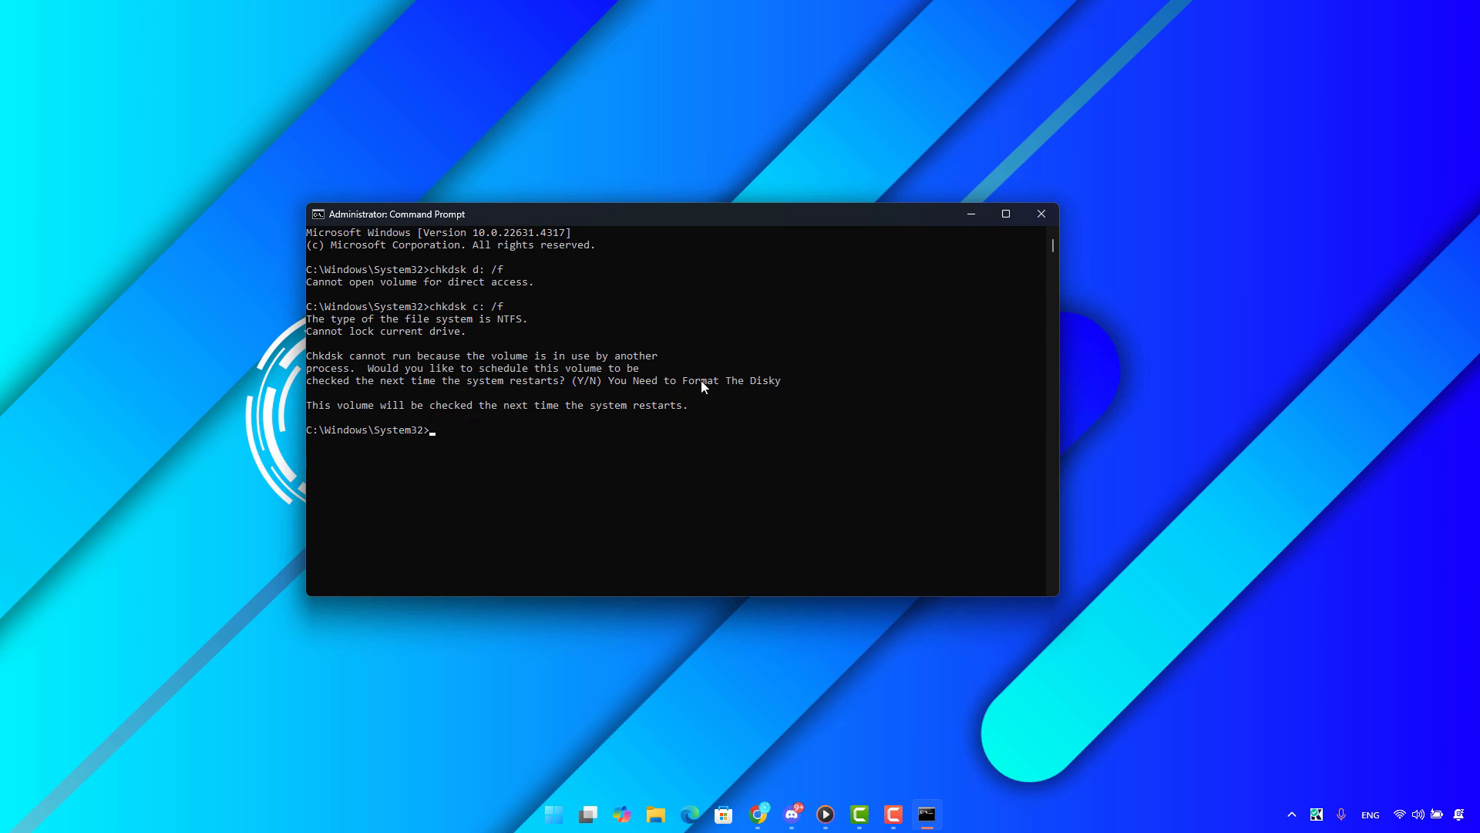
left_click(20, 598)
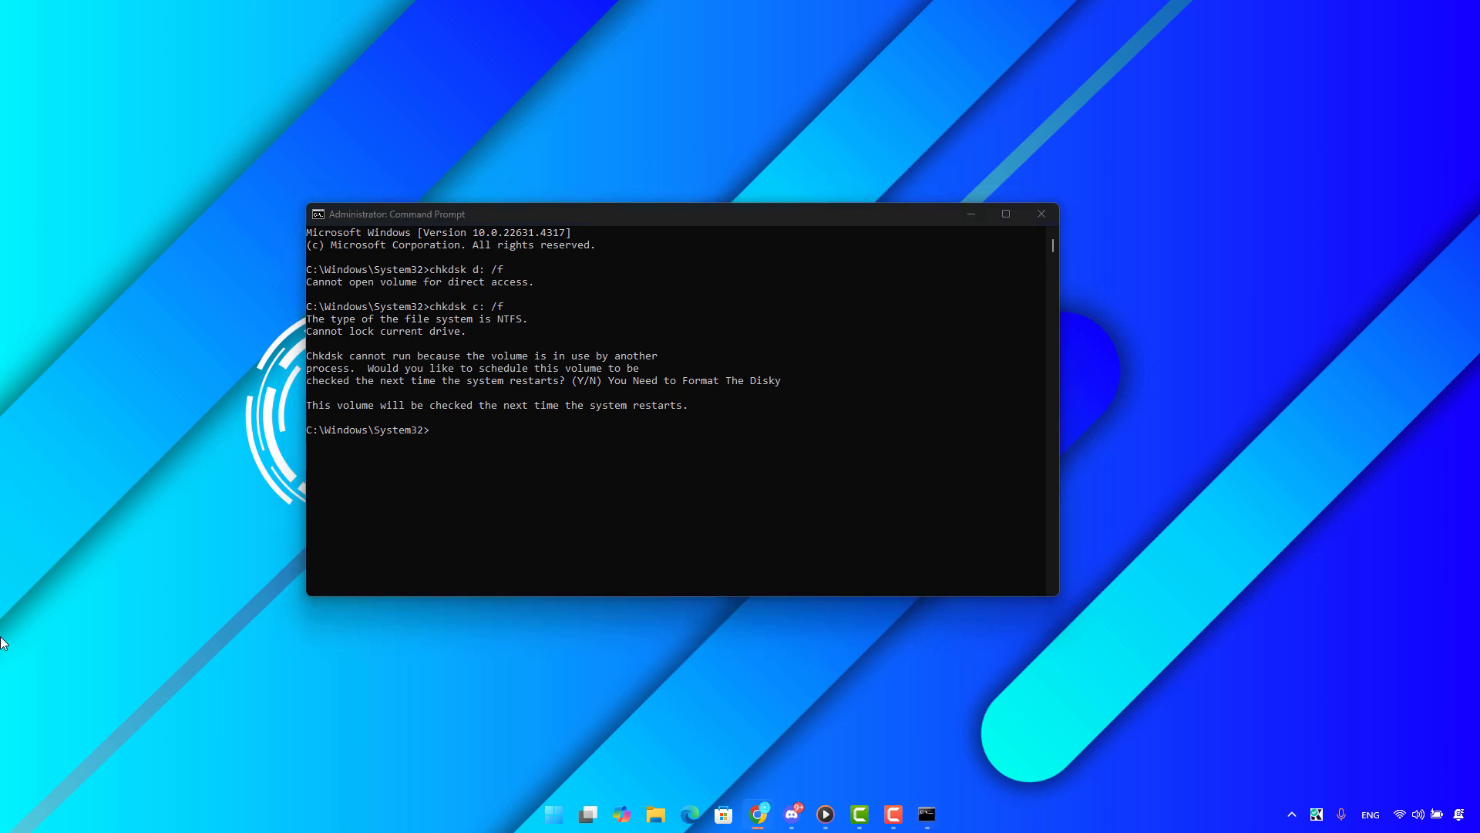
left_click(599, 485)
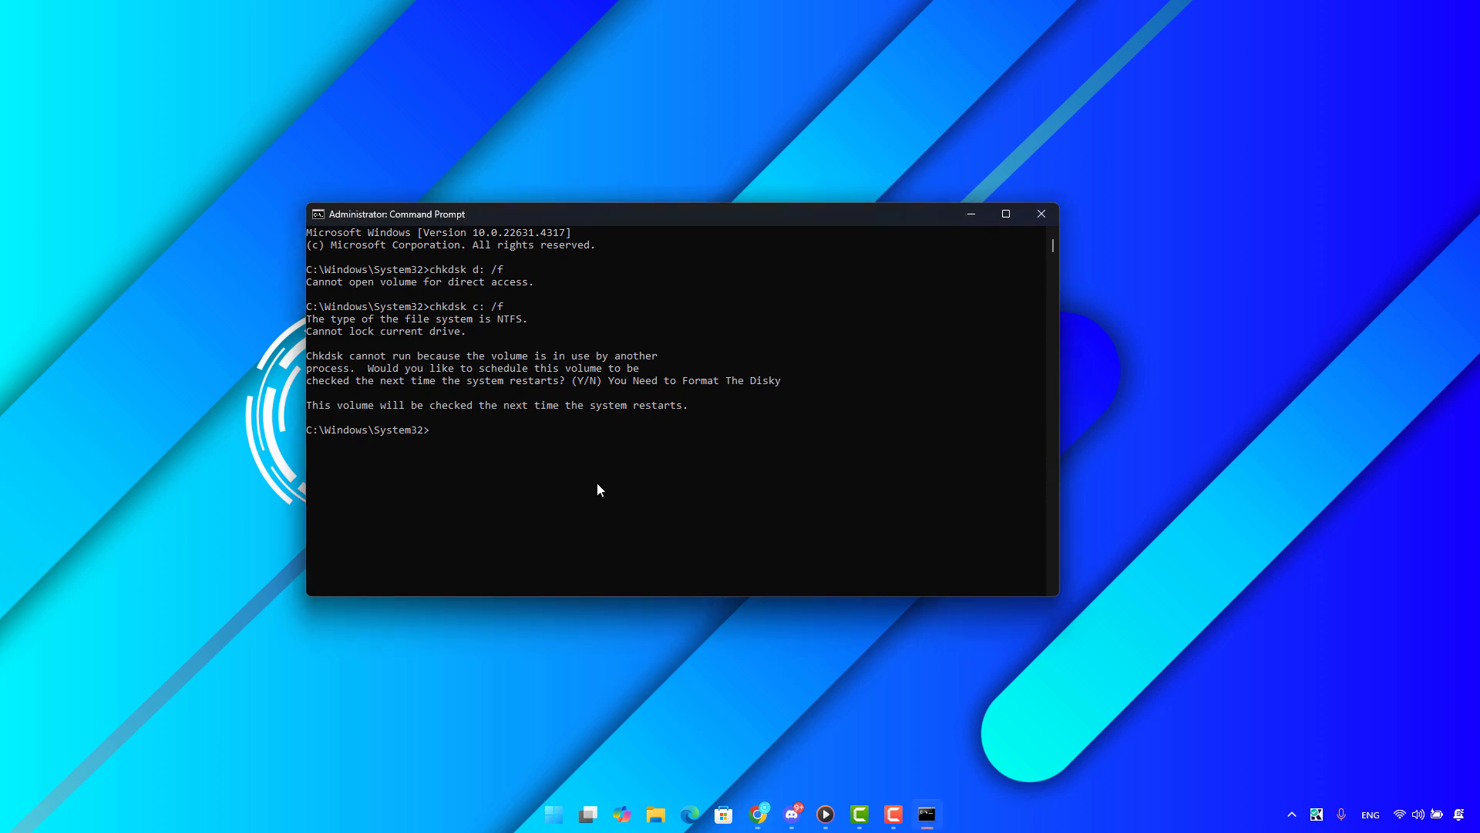
Run chkdsk c: /r from the recalled command and confirm scheduling it for restart.
key("Up")
key("BackSpace")
key("BackSpace")
key("BackSpace")
type("/r")
key("Return")
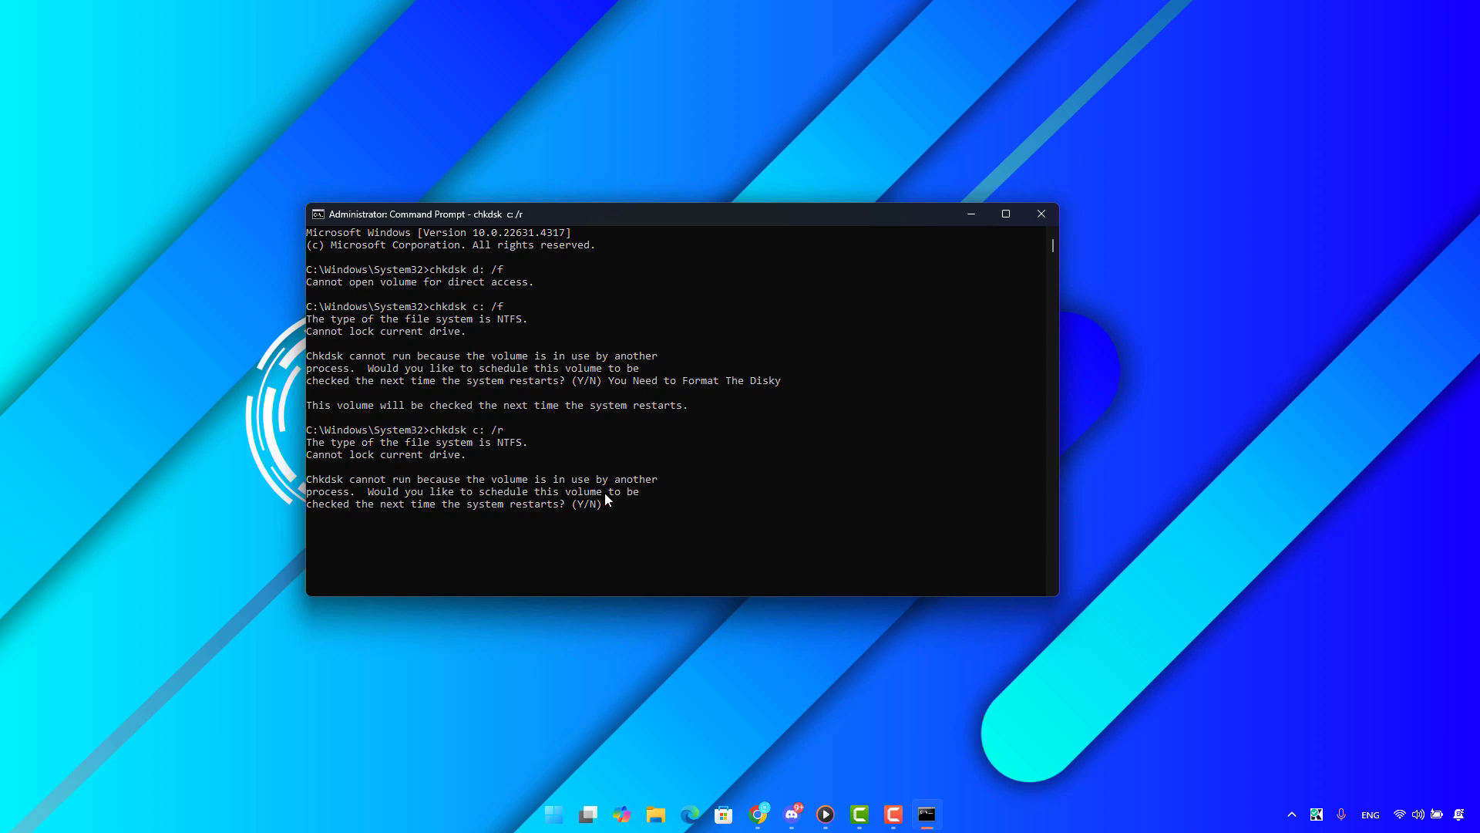
type("y")
key("Return")
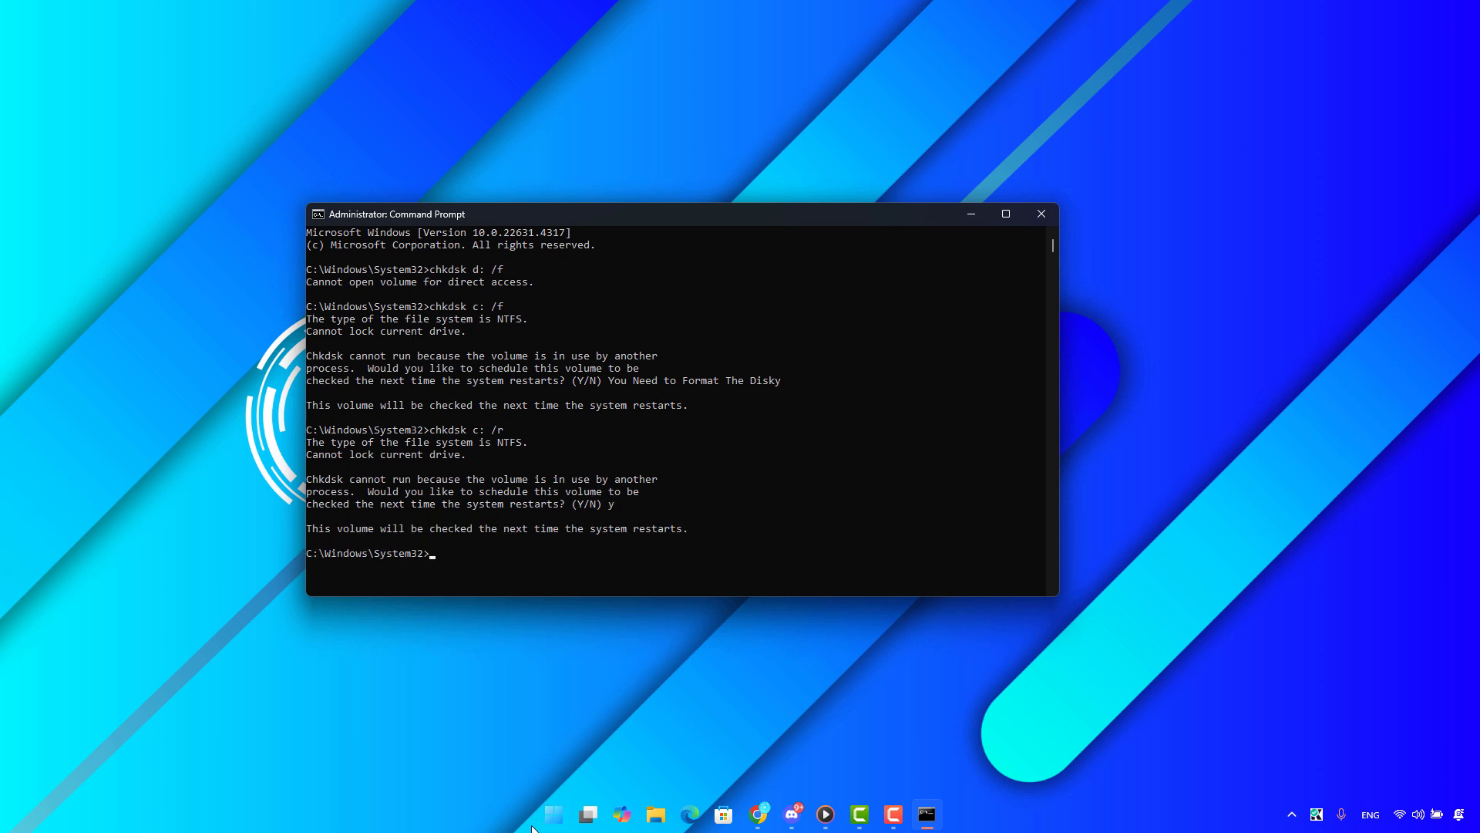